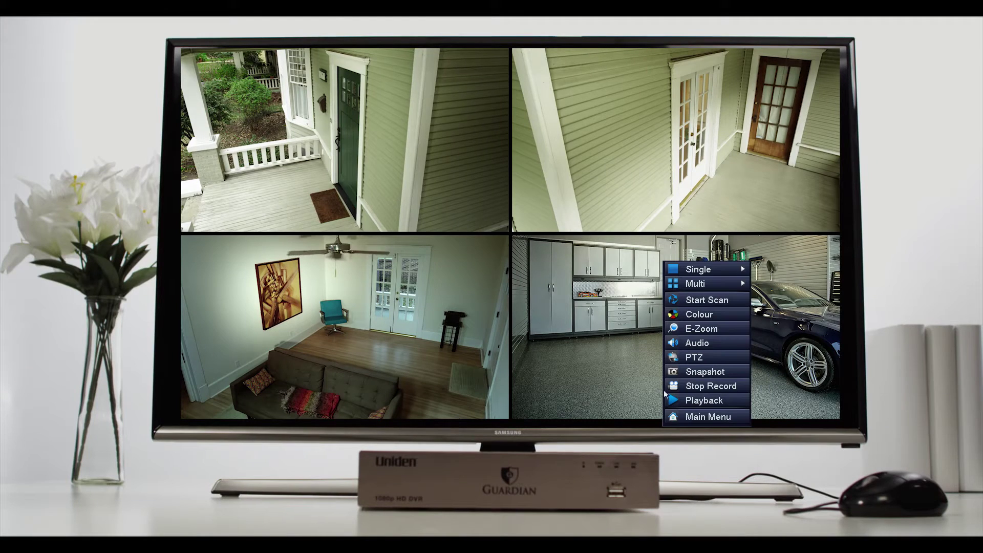
Step: Open the DVR Main Menu from the four-camera live view
click(699, 417)
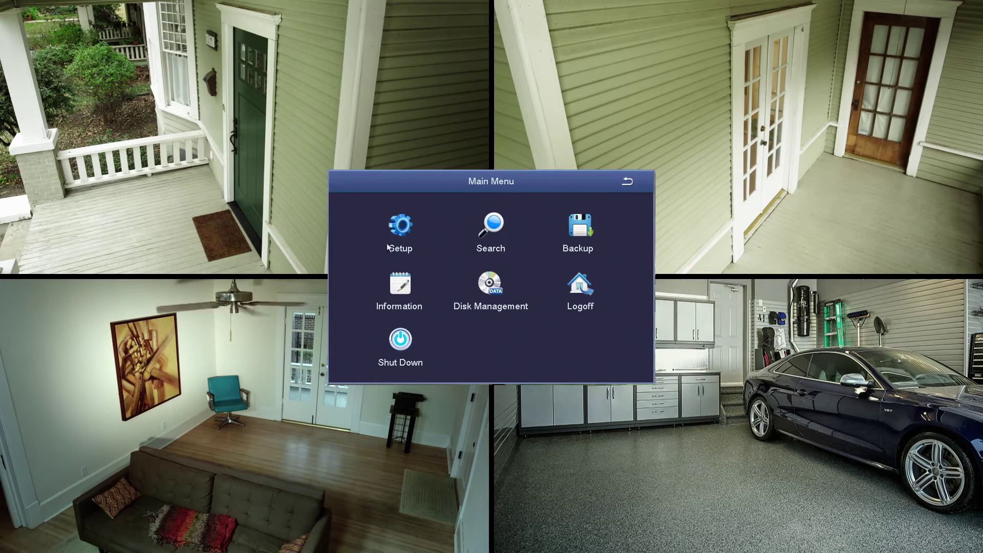
Step: Go into Setup and bring up the Basic System settings page
click(400, 226)
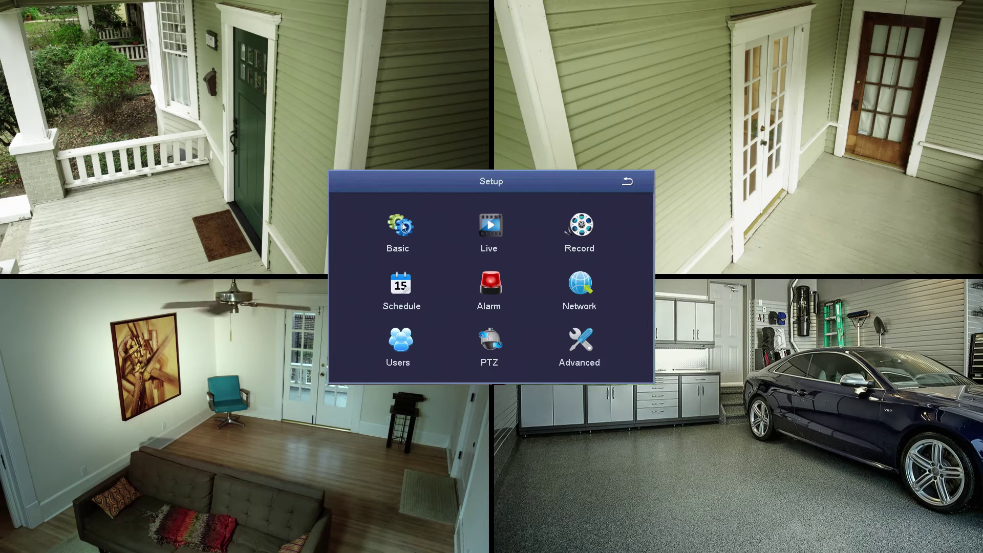
click(406, 227)
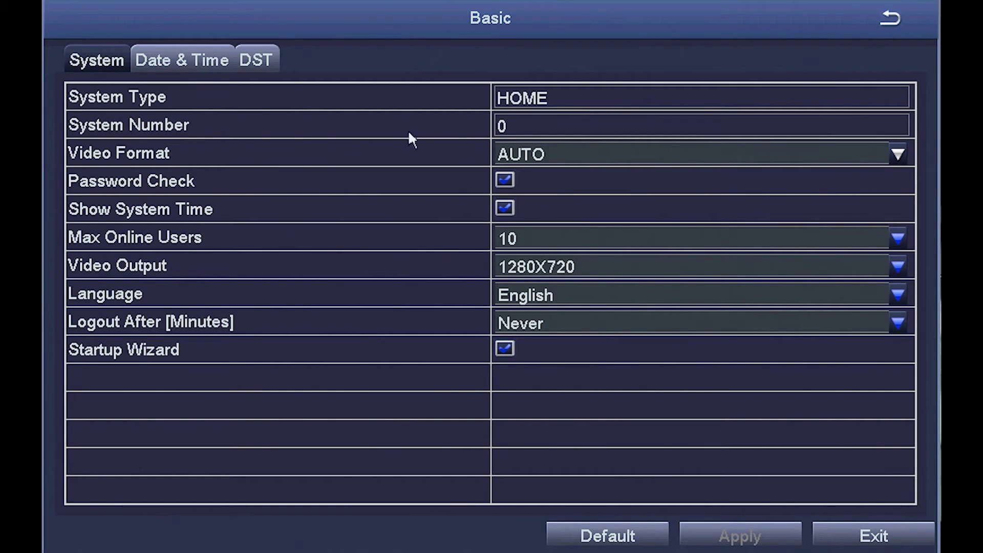
Step: Replace the System Type HOME with OFFICE using the on-screen keyboard
click(582, 88)
click(567, 90)
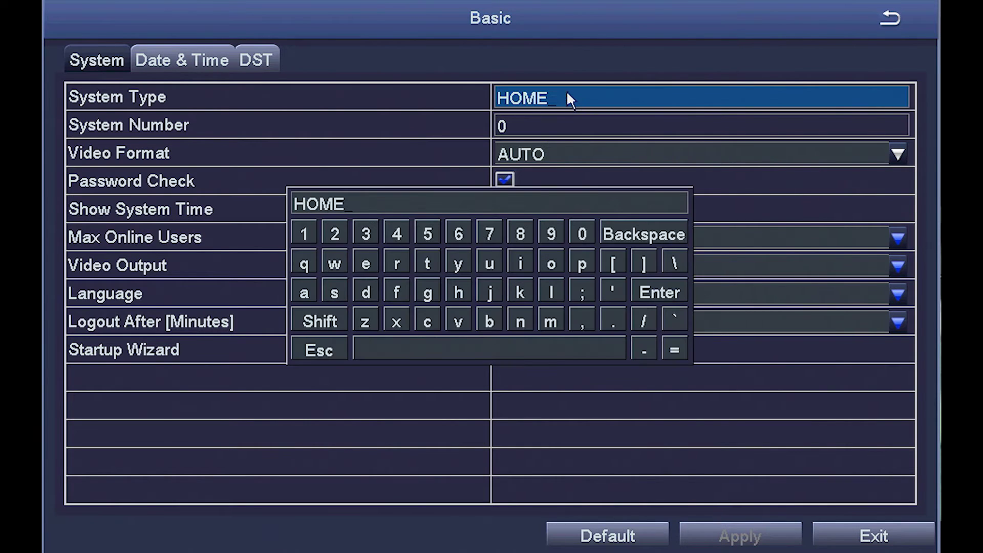
click(648, 229)
click(648, 230)
click(648, 229)
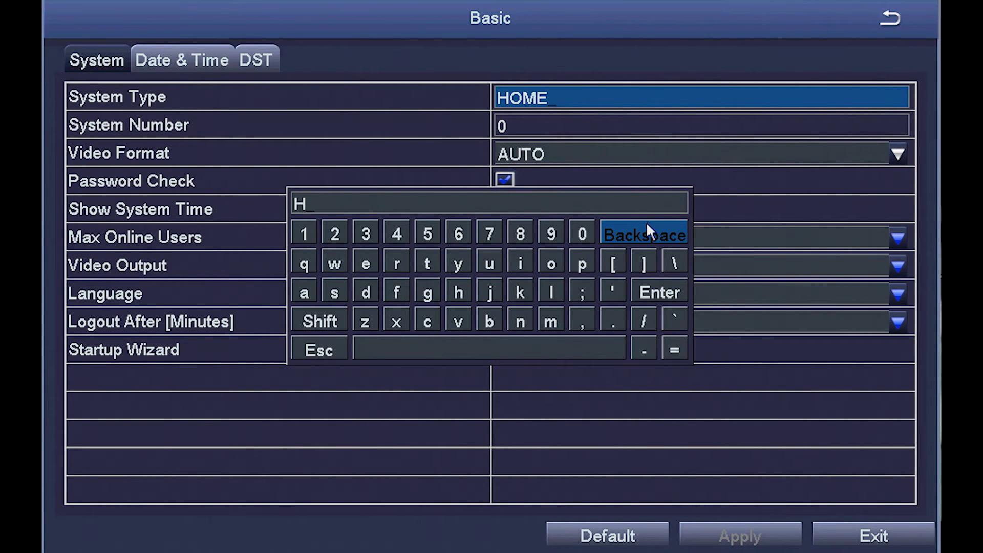
click(648, 228)
click(330, 320)
click(549, 263)
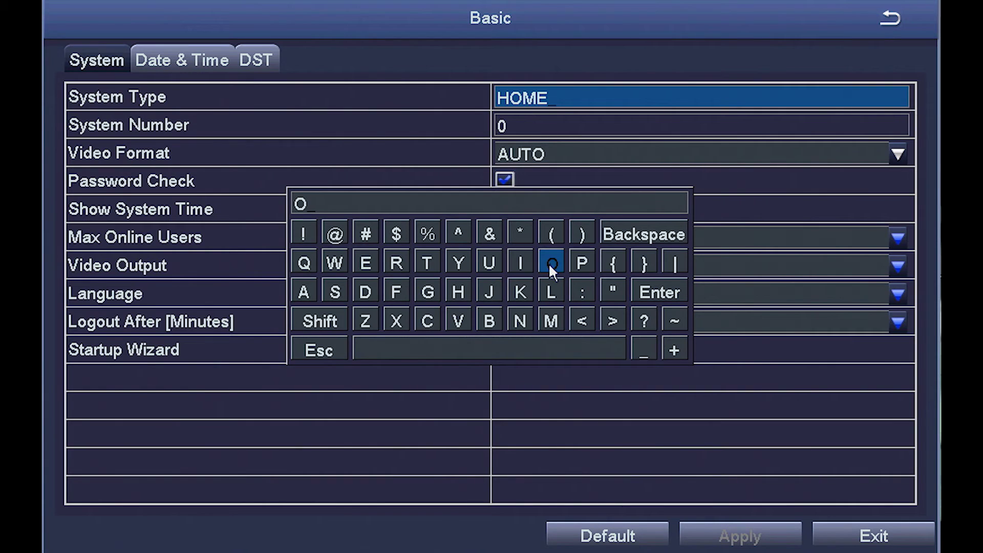
click(396, 291)
click(396, 292)
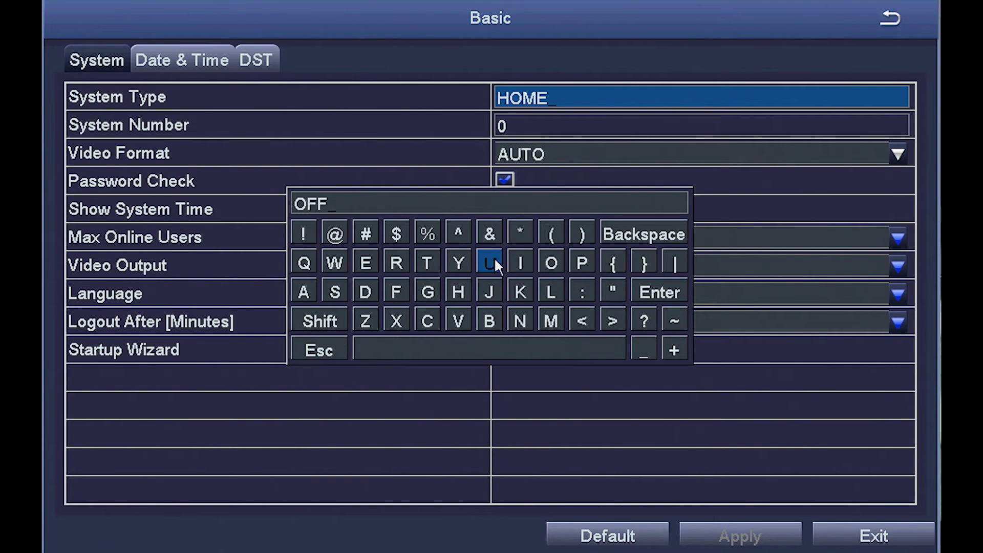
click(522, 258)
click(436, 318)
click(364, 263)
click(661, 293)
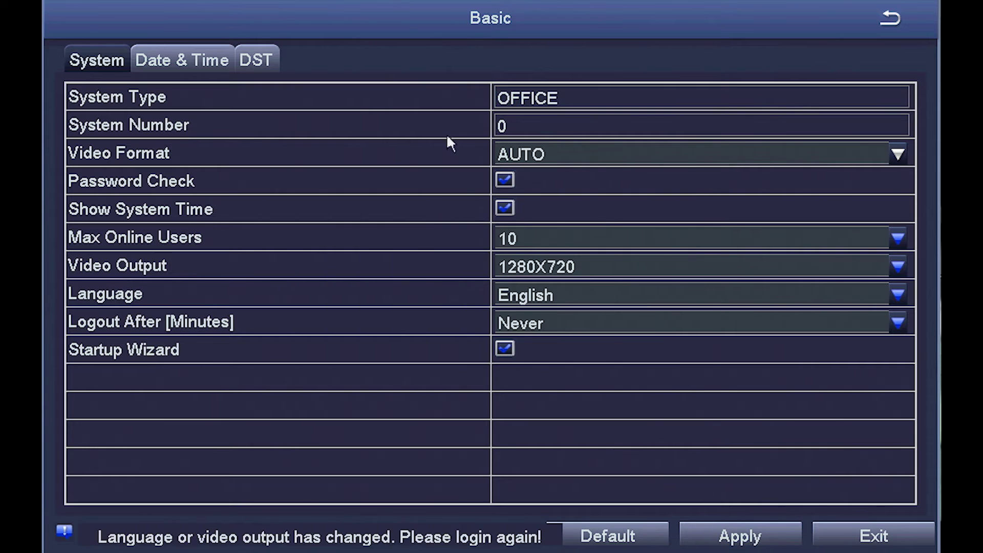
click(536, 127)
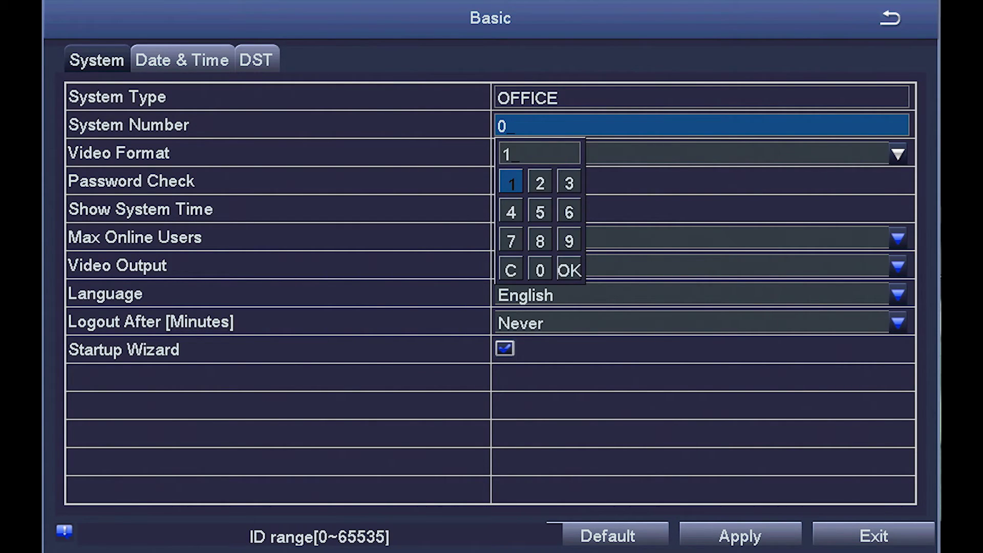
Step: Enter 1 as the System Number on the keypad
click(568, 270)
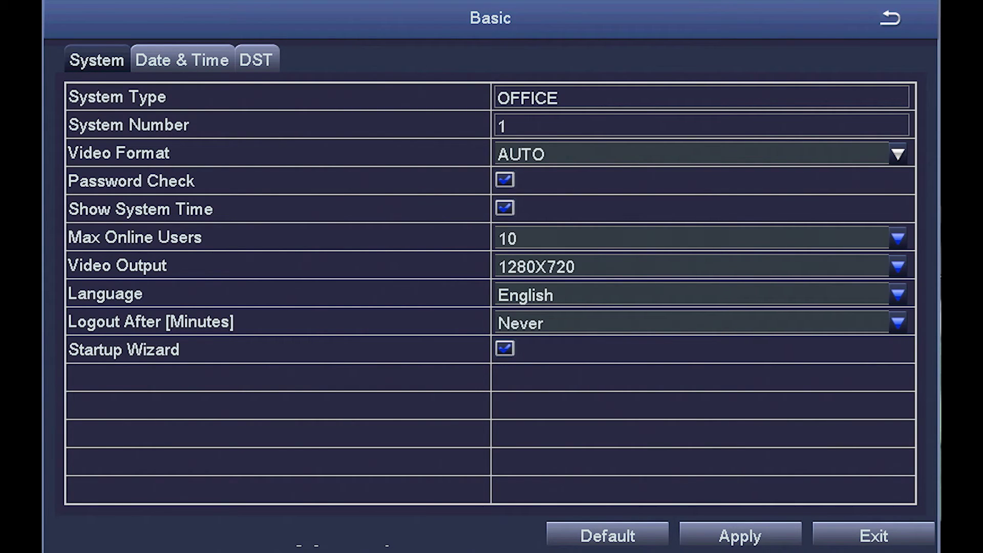
Step: Set Max Online Users to 5, leaving Video Output at 1280X720
click(899, 239)
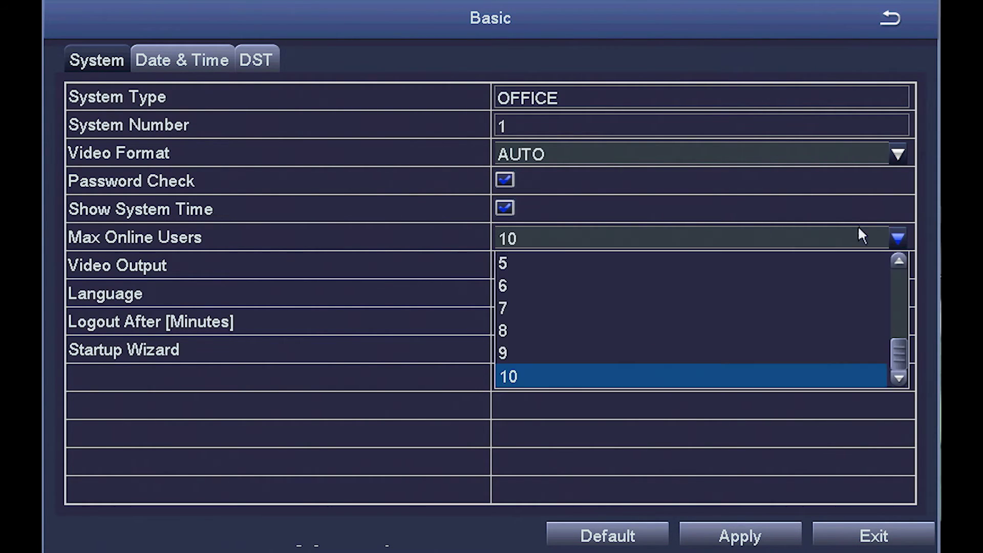
click(534, 265)
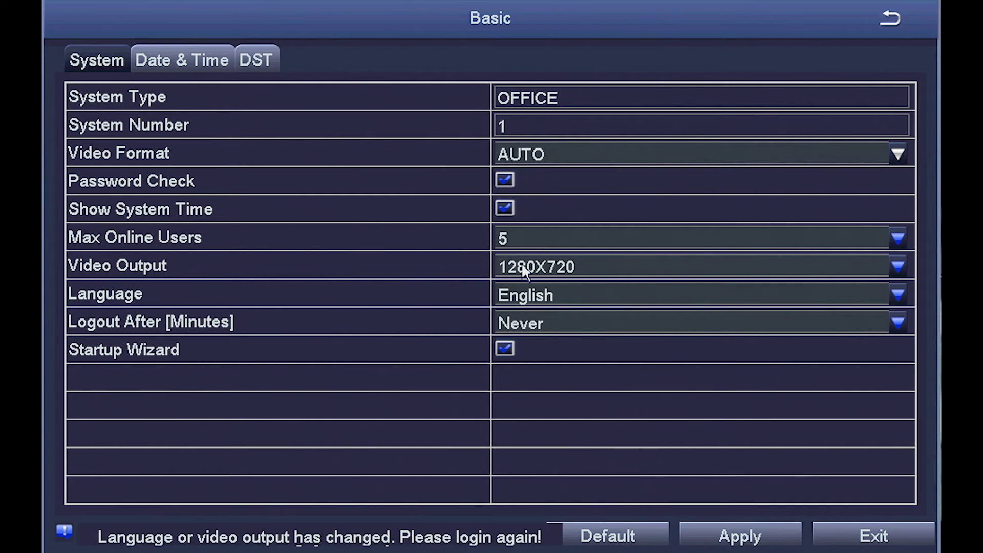
click(899, 264)
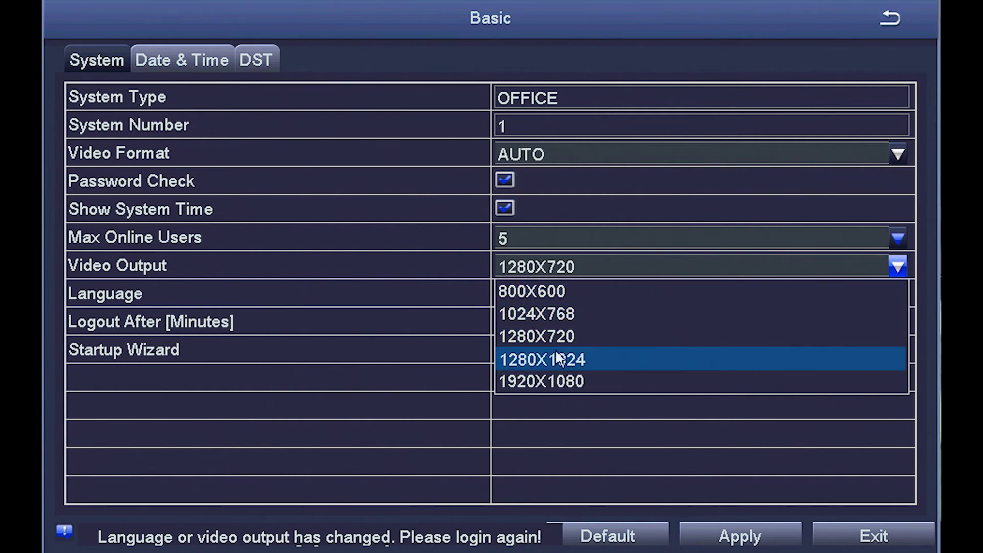
click(536, 333)
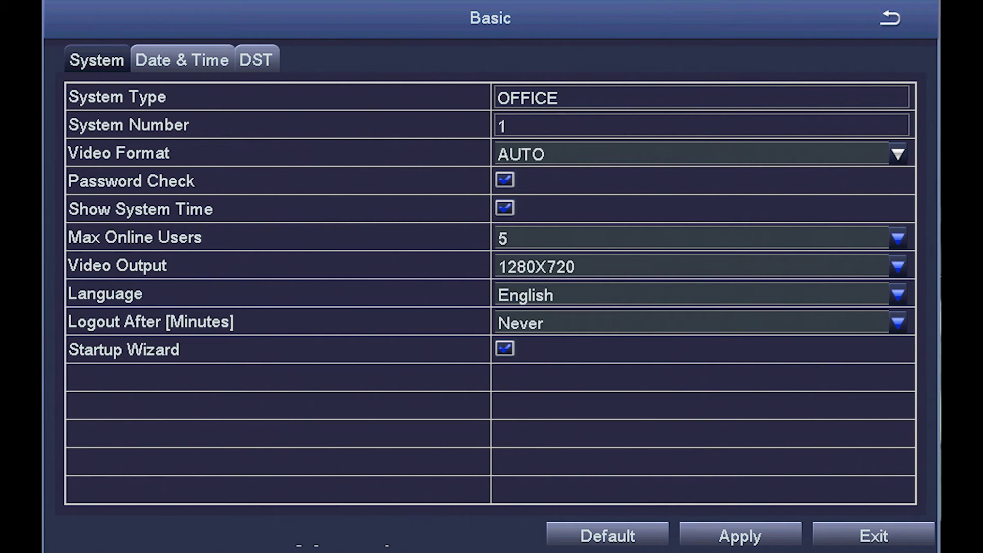
Step: Try 1920X1080 and 800X600 video output, then return it to 1280X720
click(895, 265)
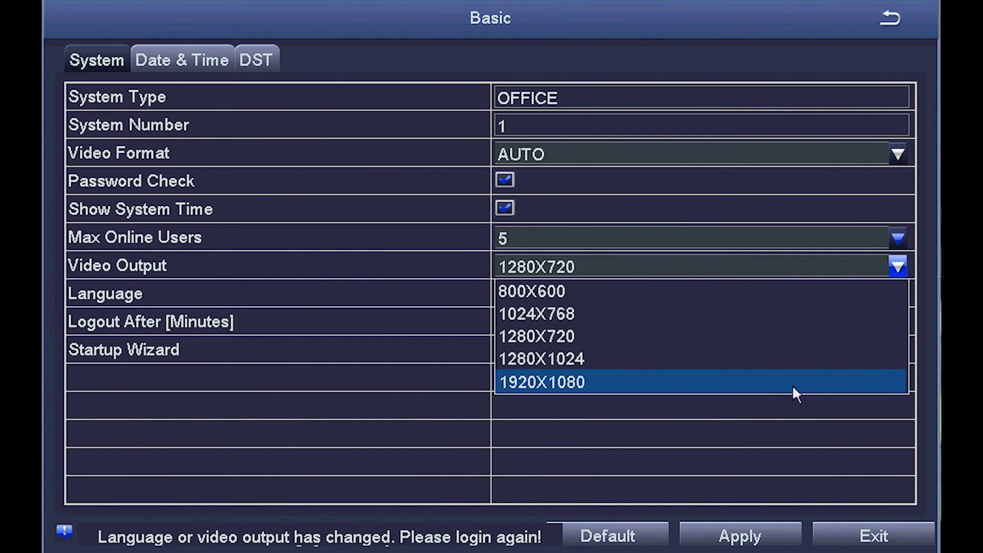
click(791, 385)
click(898, 266)
click(756, 291)
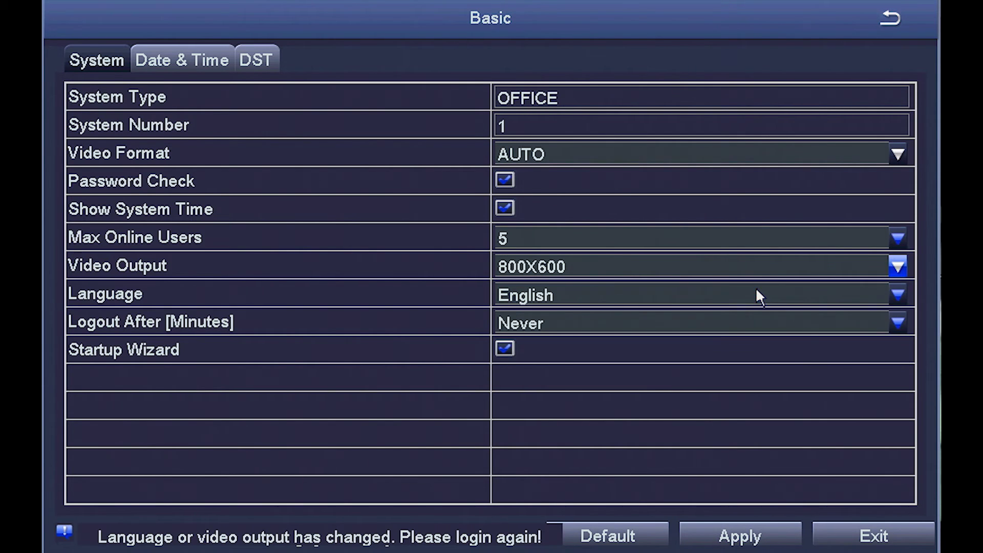
click(900, 265)
click(722, 337)
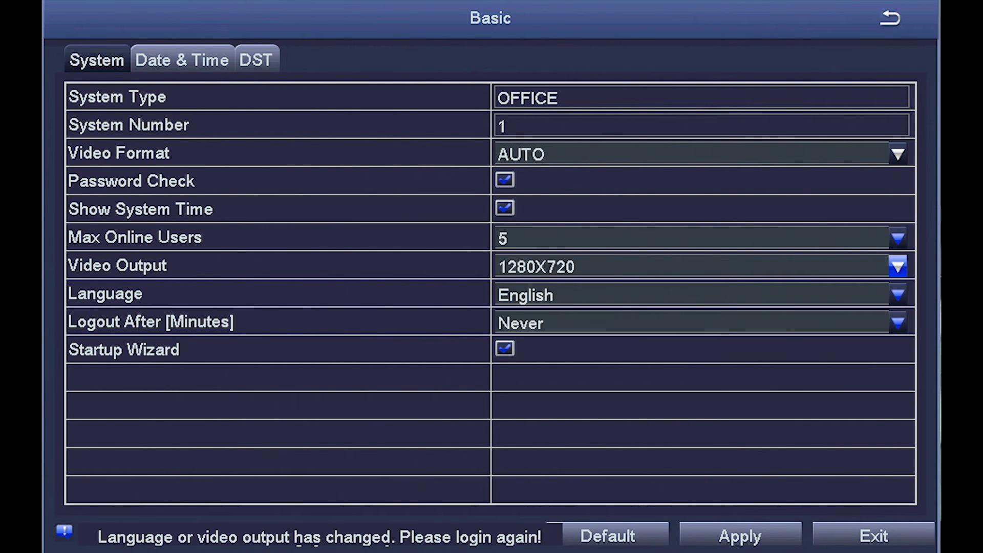
Step: Keep English language and Never logout, then apply the Basic System settings
click(897, 297)
click(881, 293)
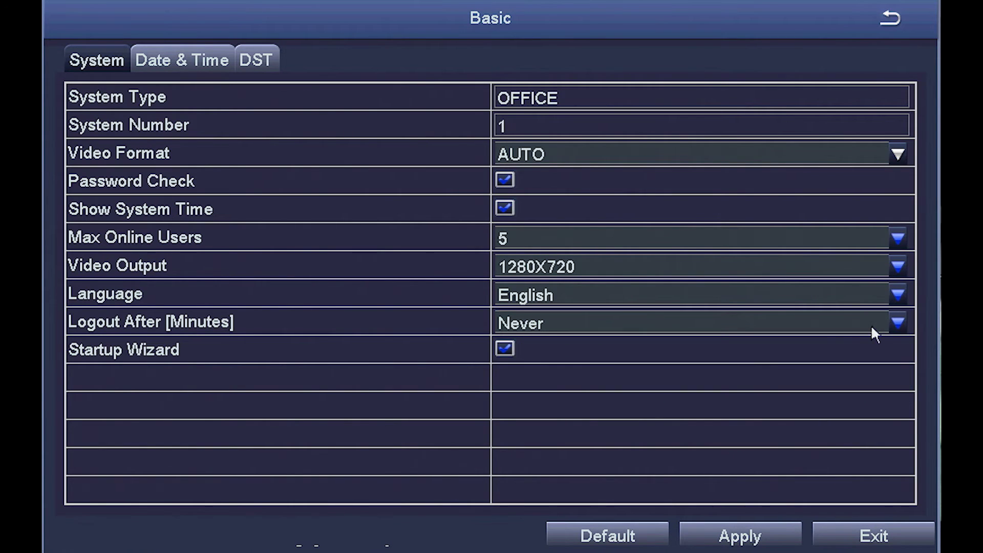
click(899, 323)
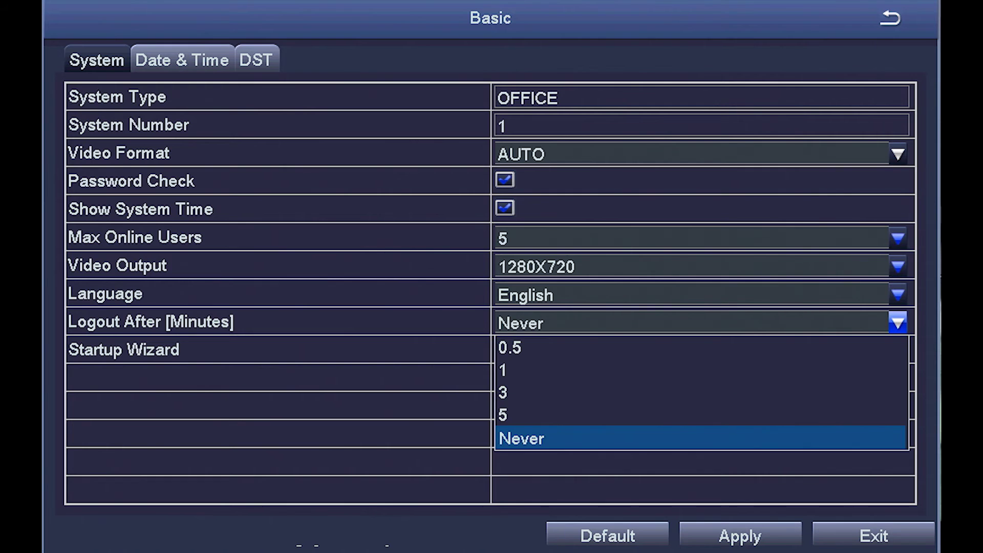
click(899, 322)
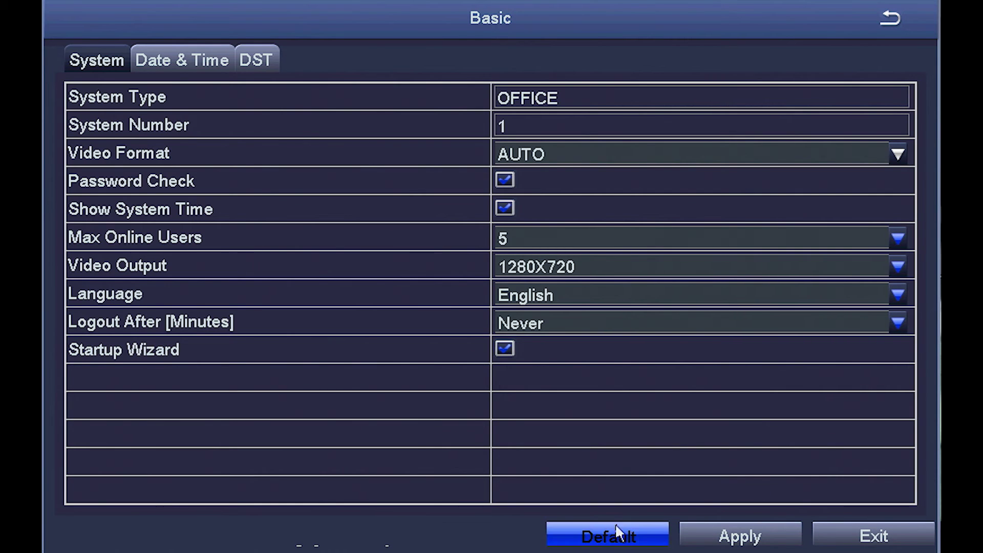
click(757, 538)
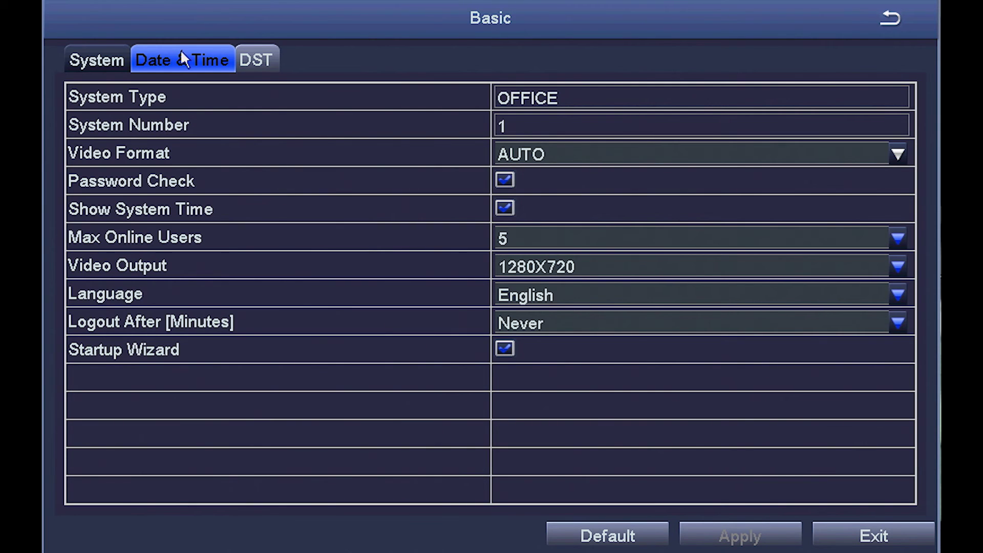
Step: Show the Date & Time settings, keeping the MM-DD-YY date format
click(181, 53)
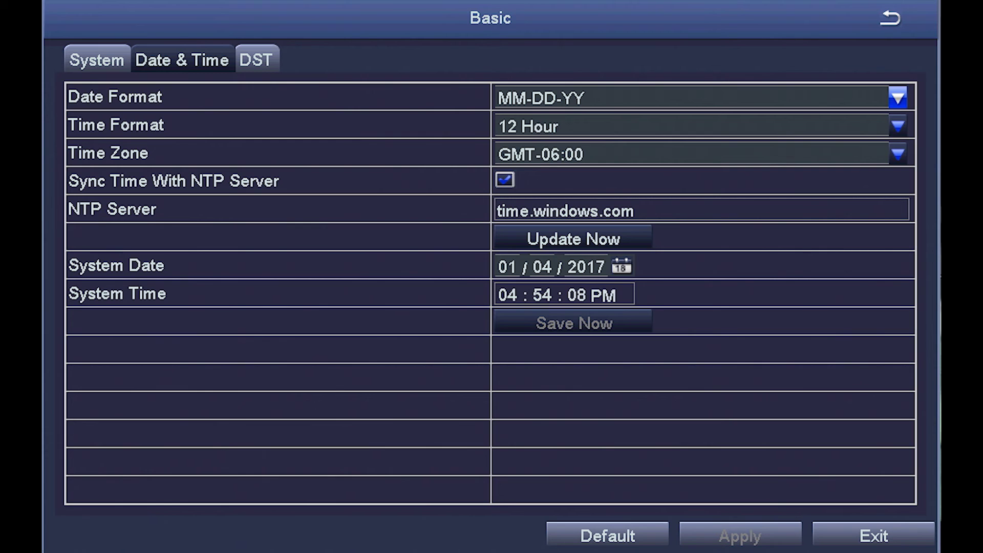
click(904, 96)
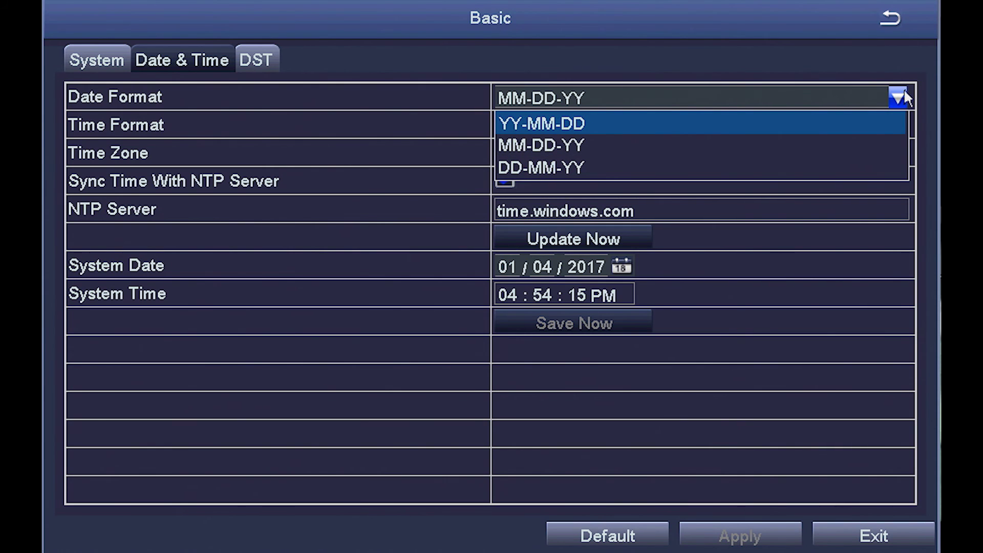
click(905, 93)
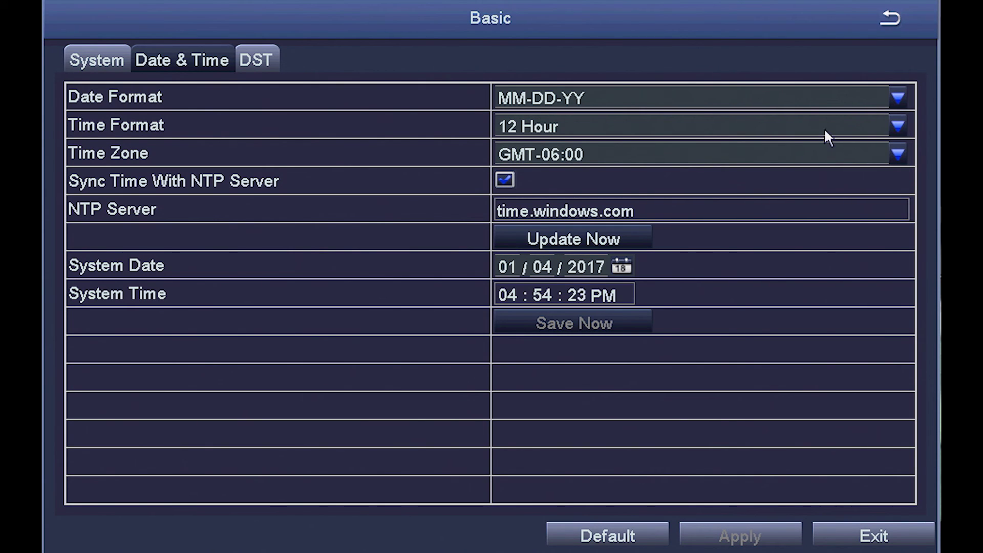
click(899, 152)
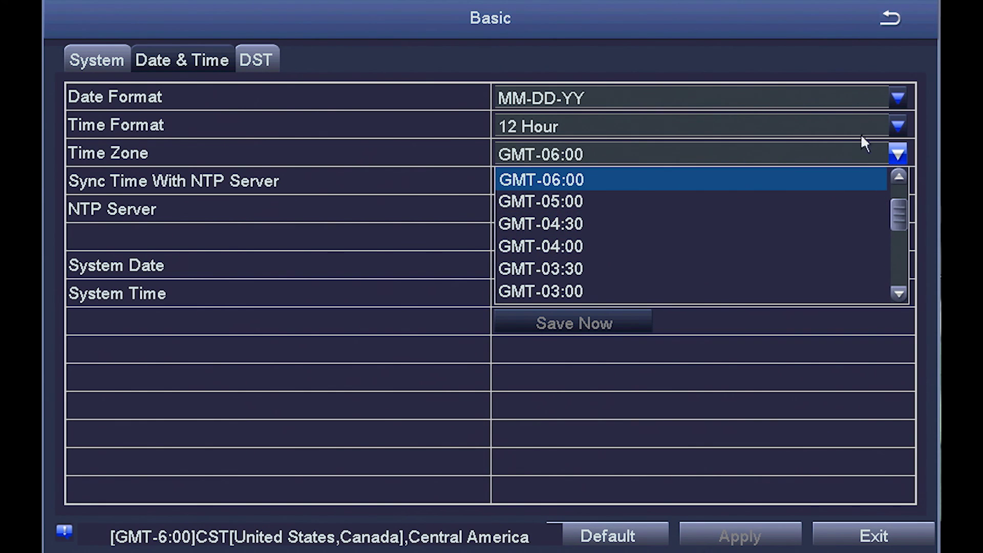
Step: Keep time zone GMT-06:00 and system date 01/04/2017
click(858, 149)
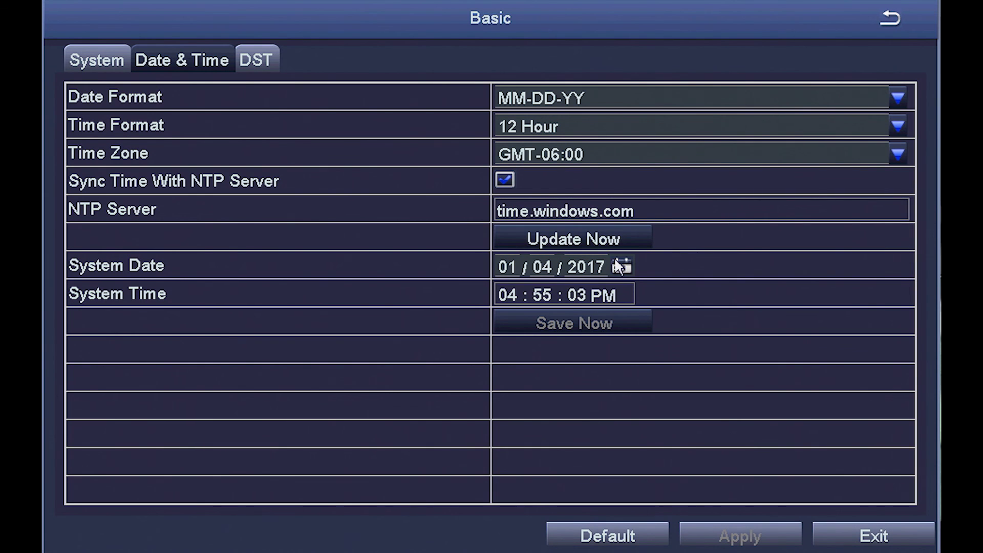
click(629, 262)
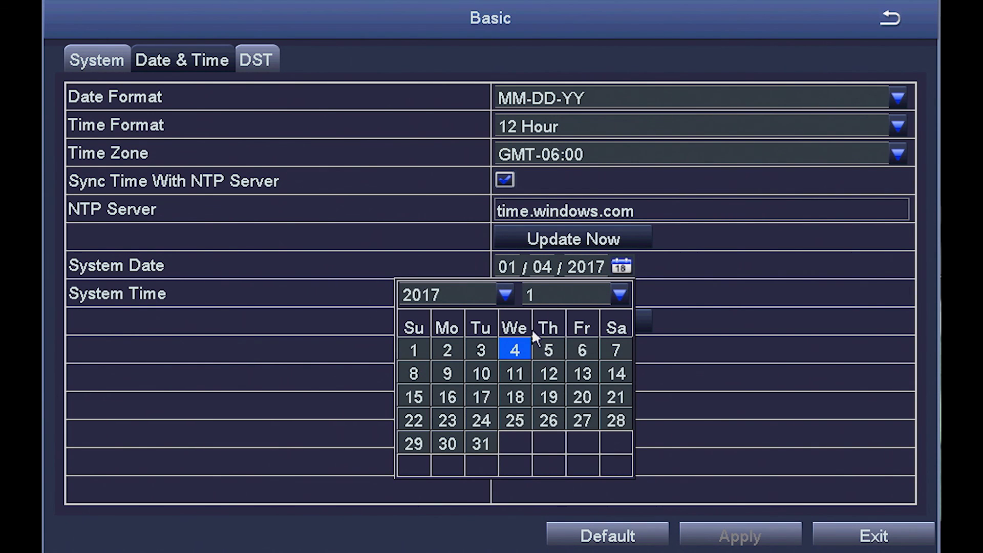
click(530, 347)
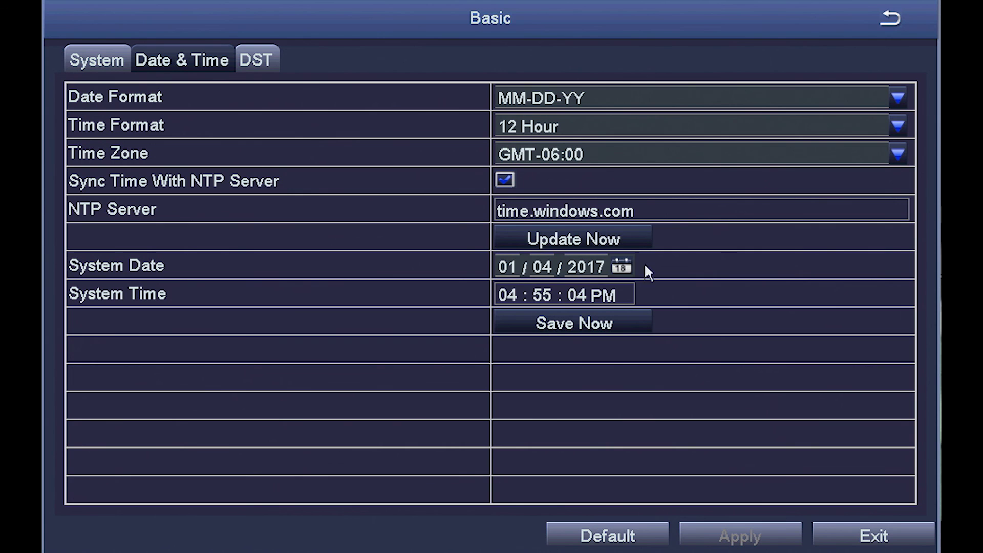
Step: Set the system time minutes to 00 for 01:00 PM, then view the DST tab
click(547, 292)
click(547, 293)
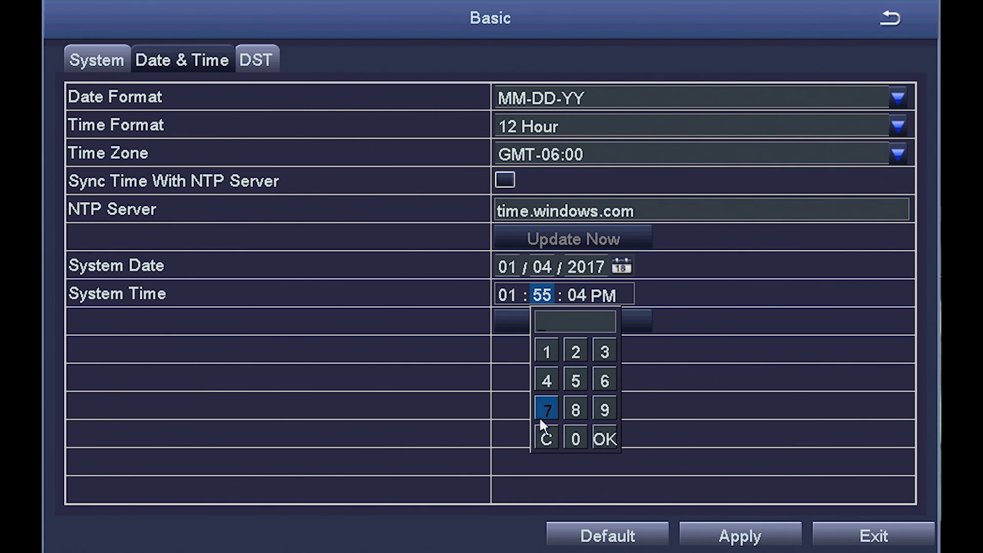
click(601, 438)
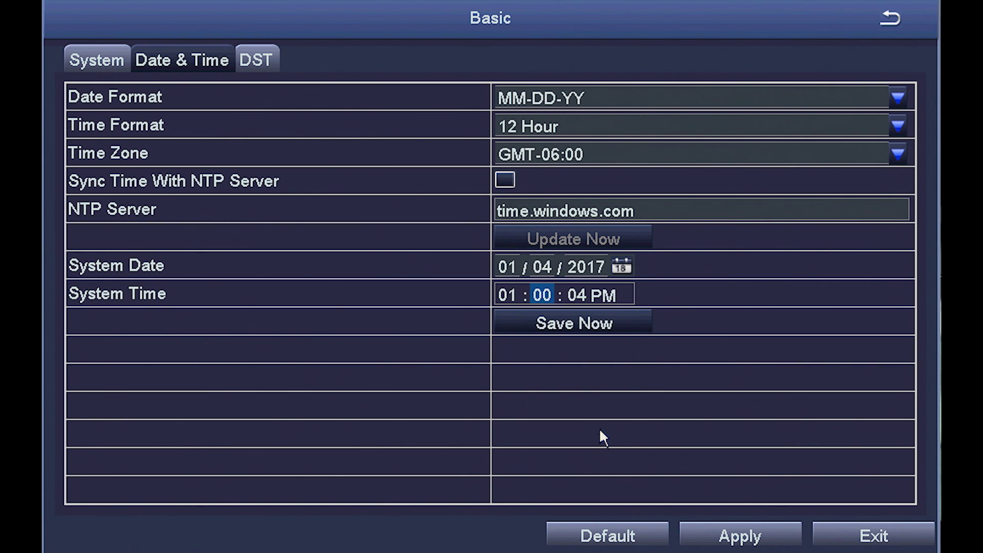
click(255, 59)
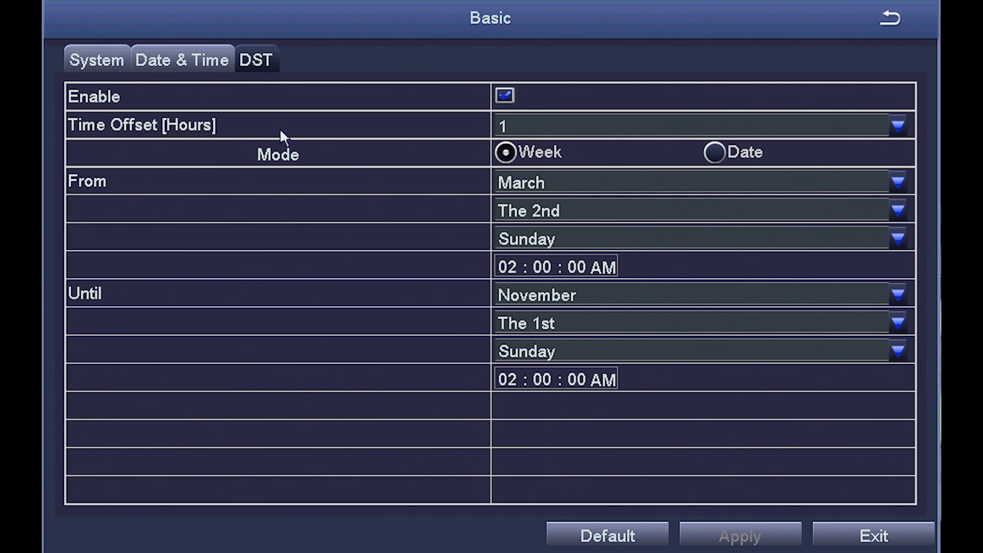